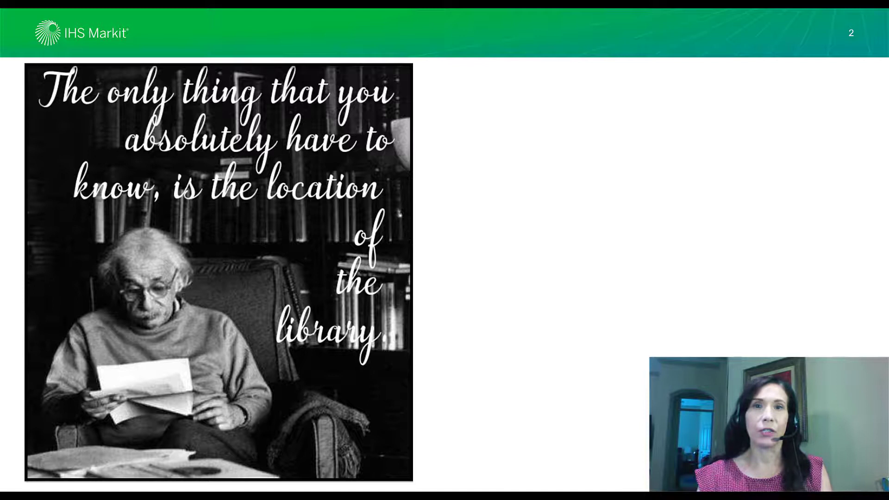
- Play the slide animations to show the bookshelf picture, then the trigonometry chalkboard picture
key(Right)
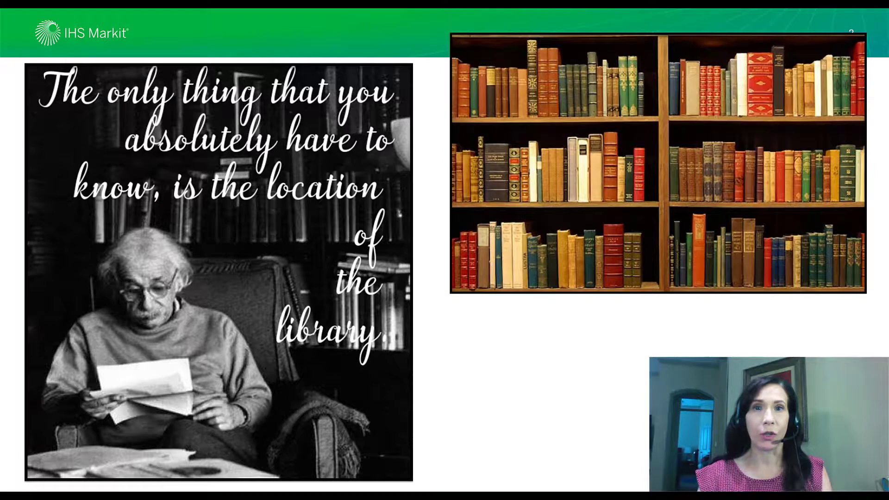
key(Right)
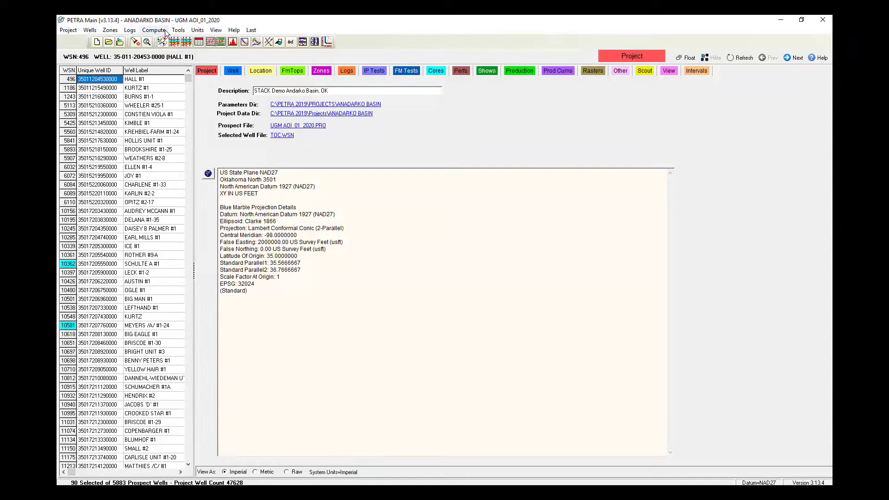
- Start a new log equation expression from Compute > From Logs and list the saved equations
click(157, 30)
mouse_move(168, 42)
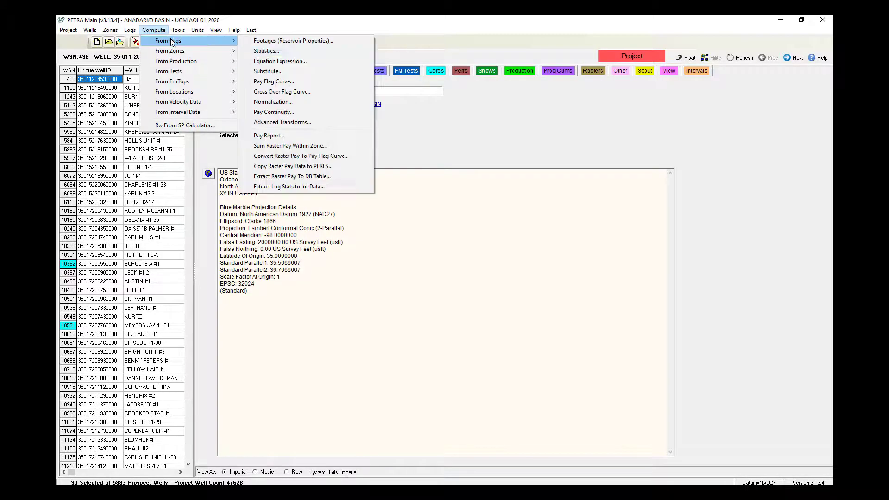
click(370, 66)
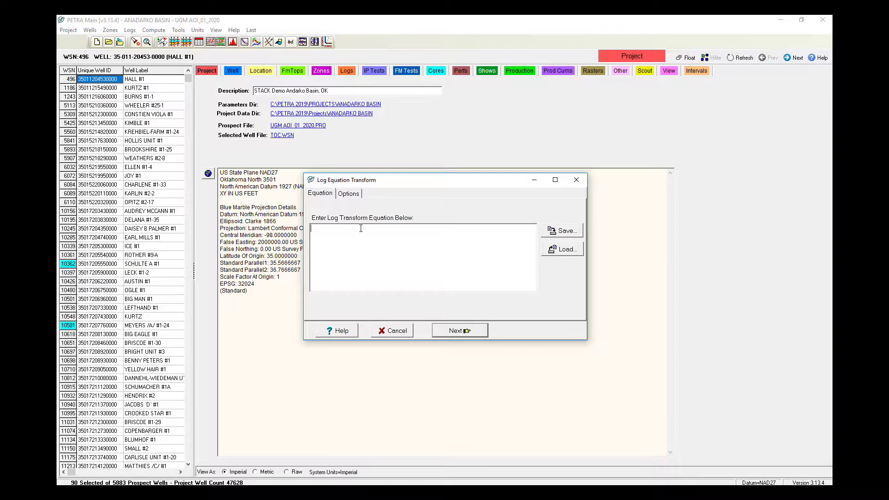
click(557, 251)
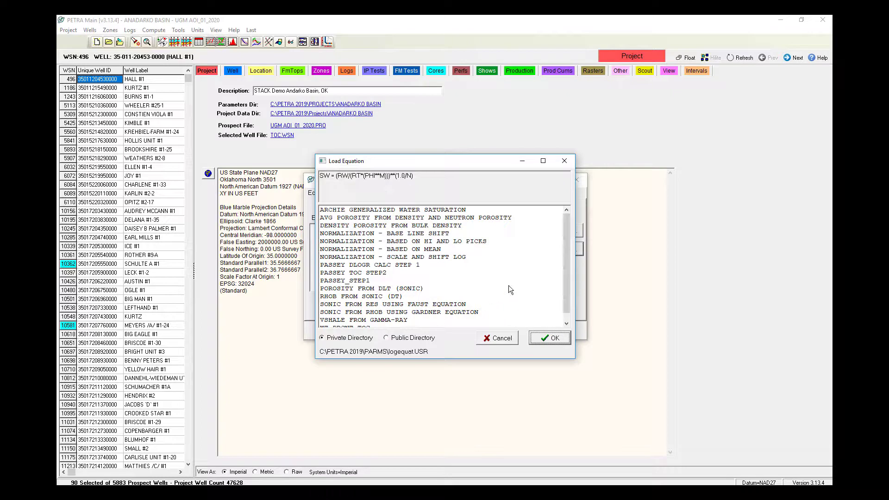
- Dismiss the saved equations and enter DLOGR=((LOG10(RT/RTB))-(0.2*(PHI-PHIB))) as the equation
click(499, 341)
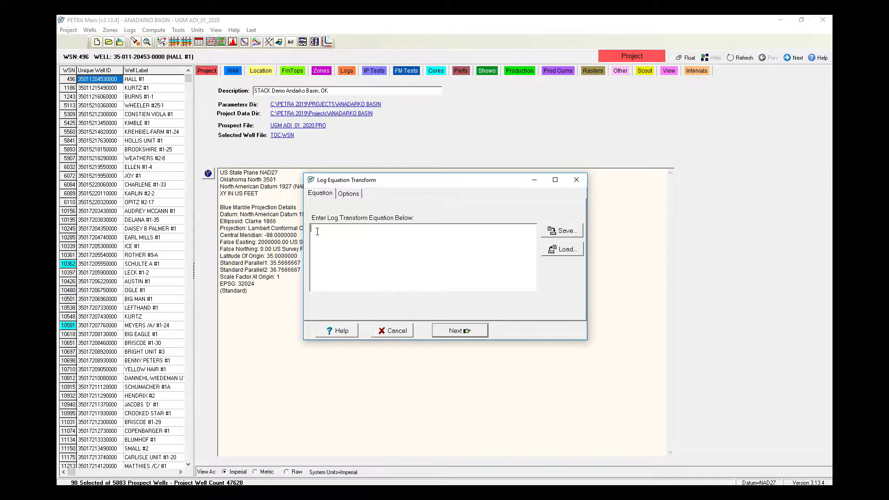
text(DLOGR=((LOG10(RT/RTB))-(0.2*(PHI)
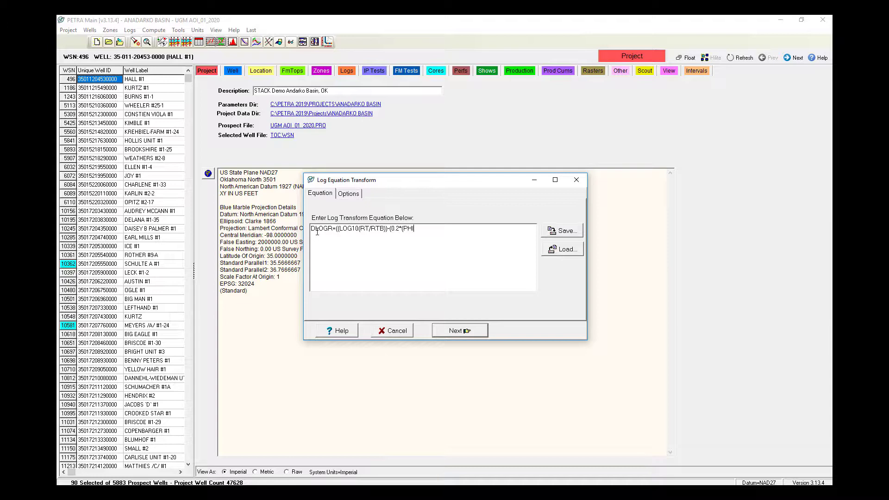
text(-PHIB)))
- Save the DLOGR equation with the description PASSEY_STEP
click(563, 232)
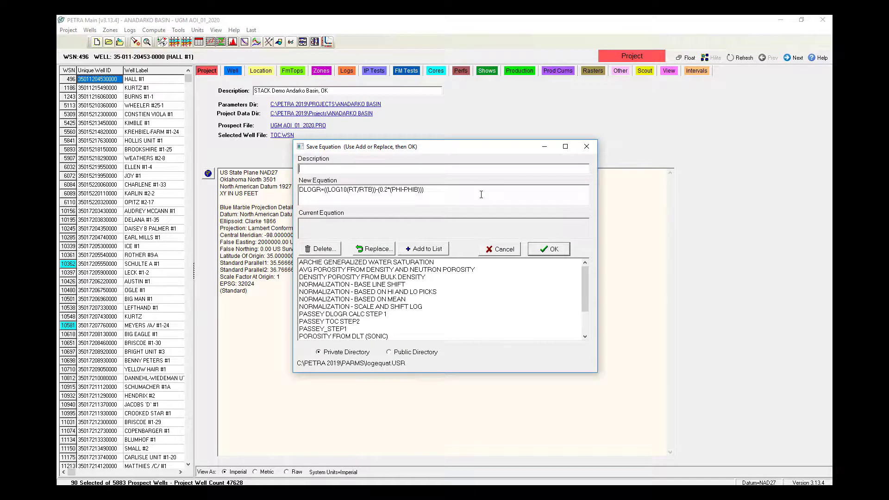
text(PASSEY_STEP1)
click(558, 249)
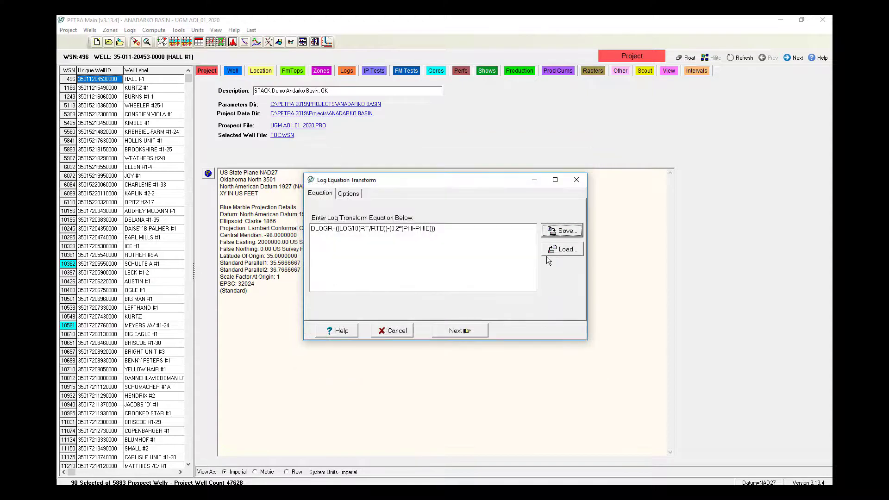
click(438, 228)
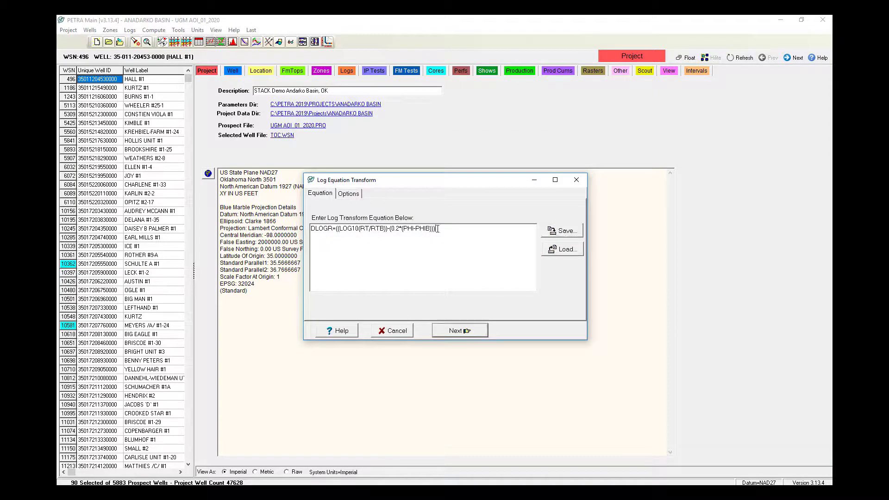
- Name the output log DLOGR, enable log aliases, and assign the RILD log to RT
click(459, 330)
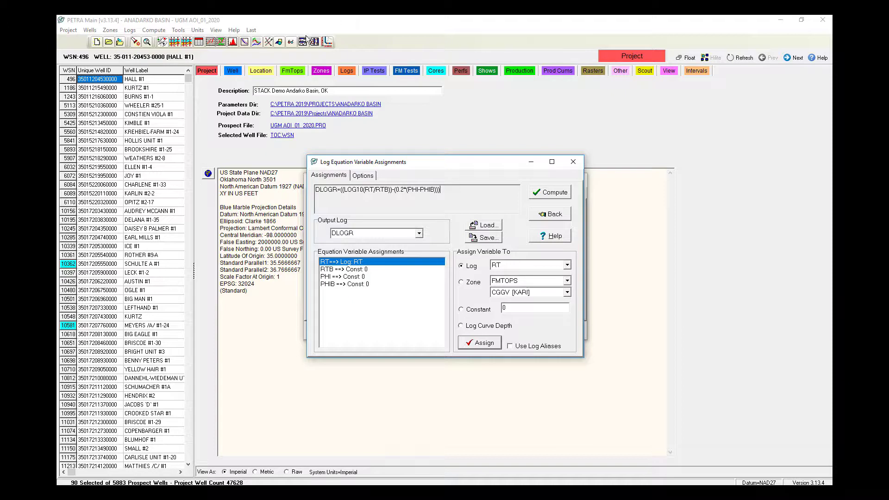
double_click(359, 234)
click(407, 262)
click(519, 265)
scroll(519, 266, up, 3)
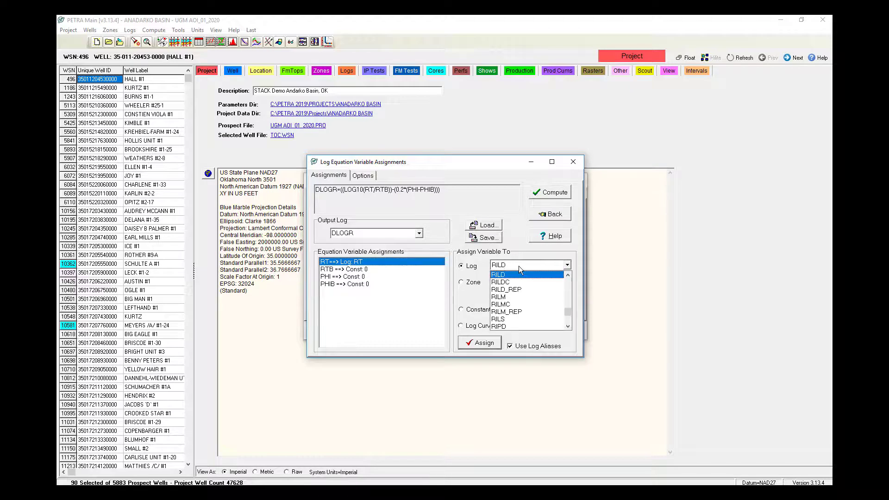
click(508, 275)
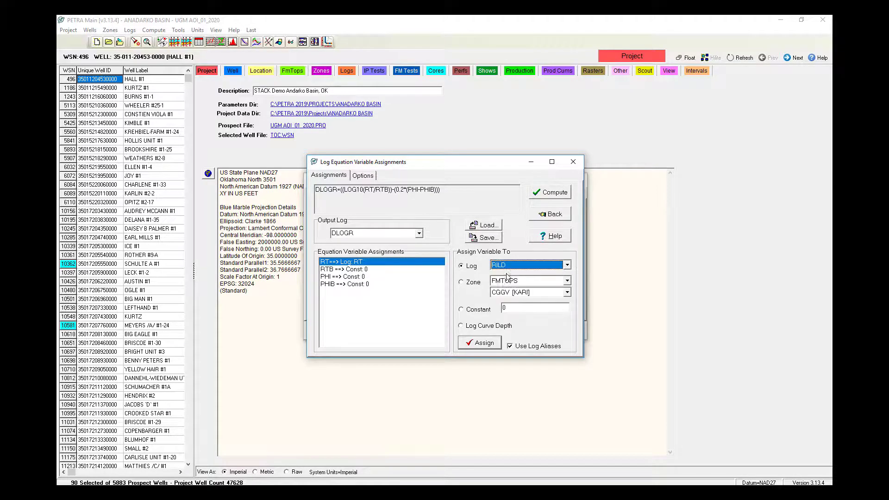
click(479, 342)
- Set RTB to the constant 0.8 and map PHI to the NPHI log
click(370, 270)
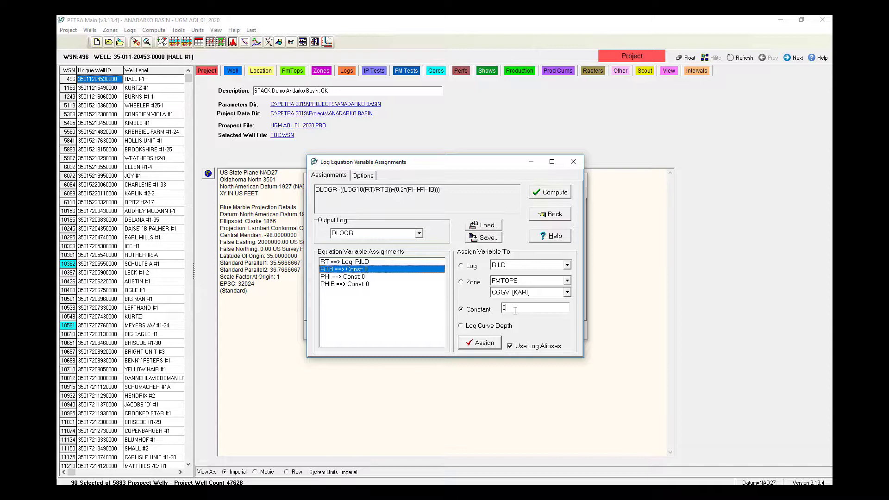
text(.8)
click(482, 345)
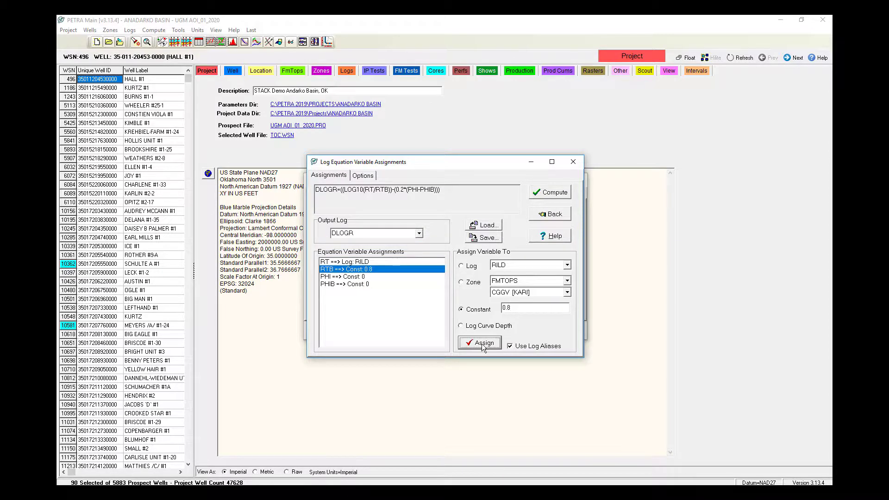
click(340, 277)
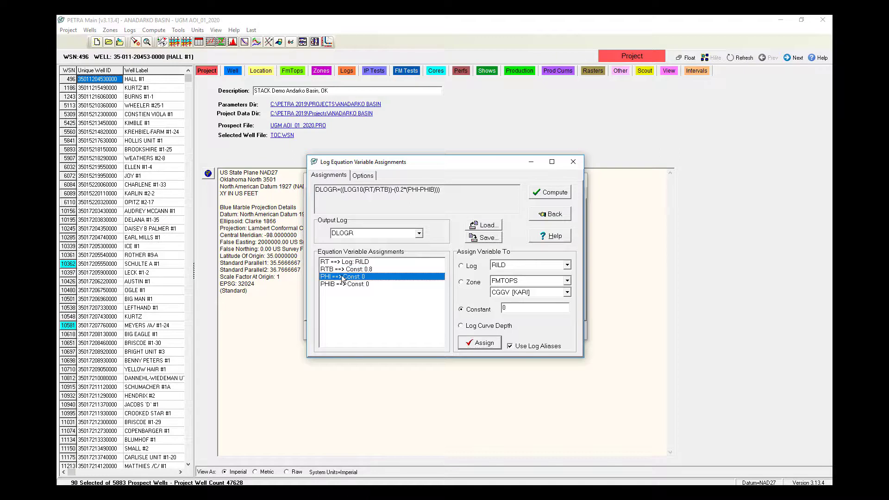
click(462, 267)
click(508, 265)
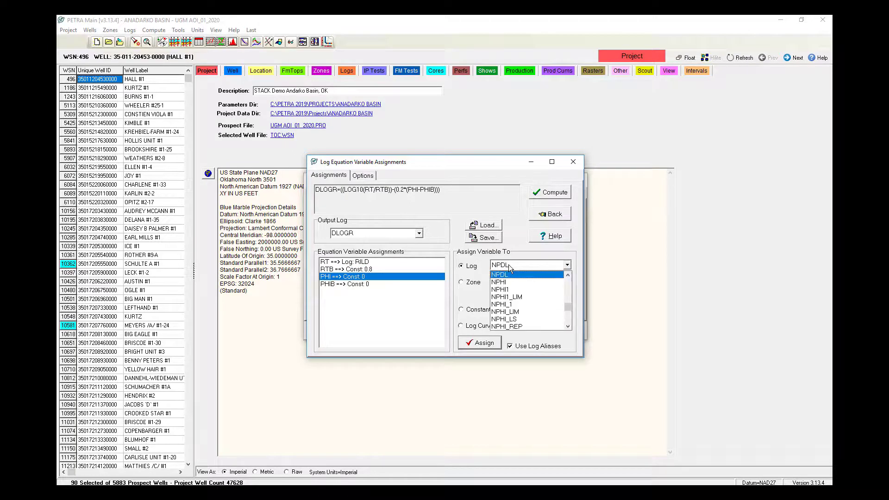
click(499, 282)
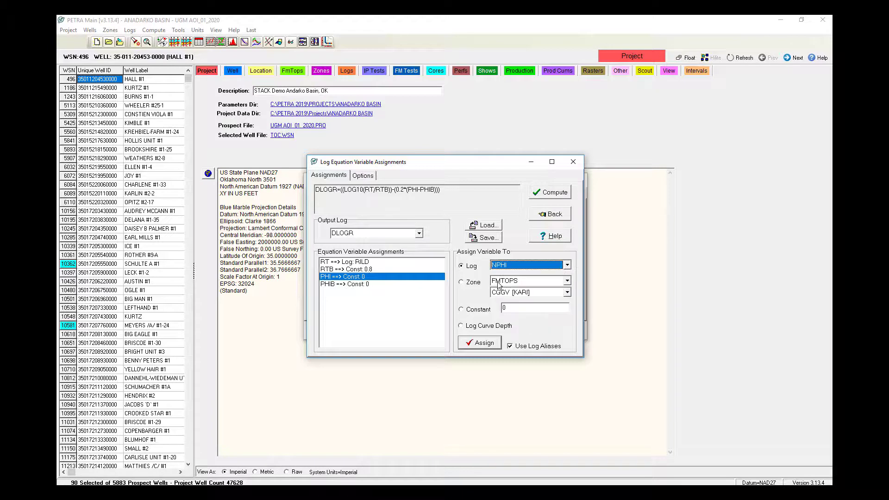
click(473, 345)
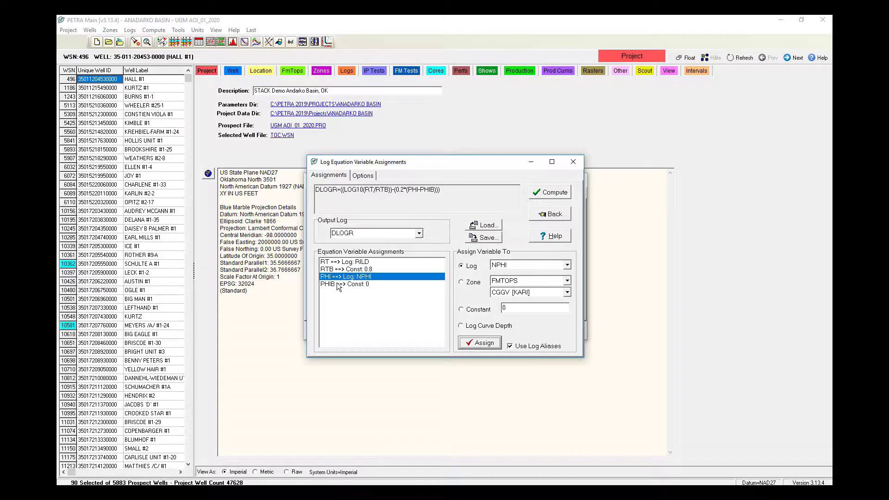
- Keep PHIB at constant 0 and compute DLOGR for all 90 wells
click(338, 284)
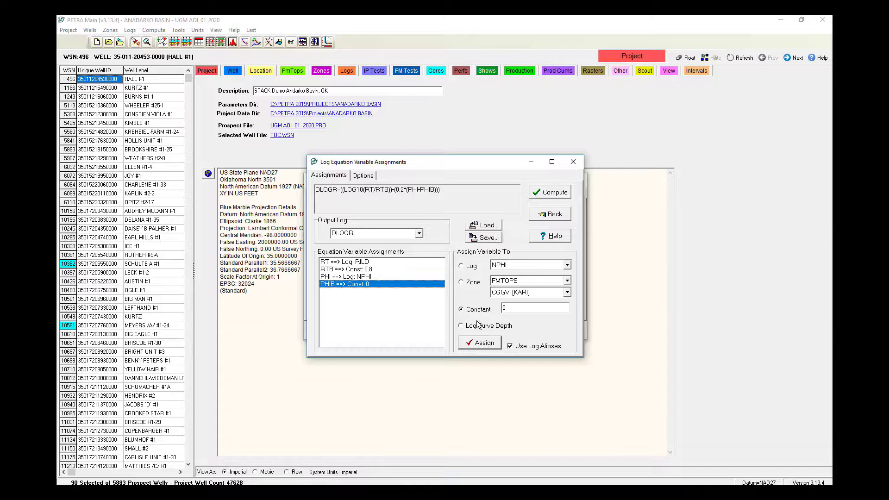
click(478, 346)
click(552, 194)
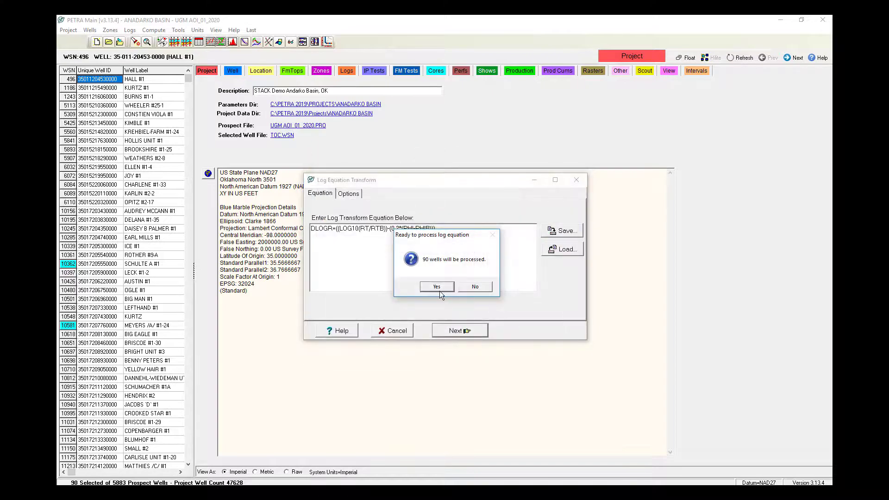
click(436, 287)
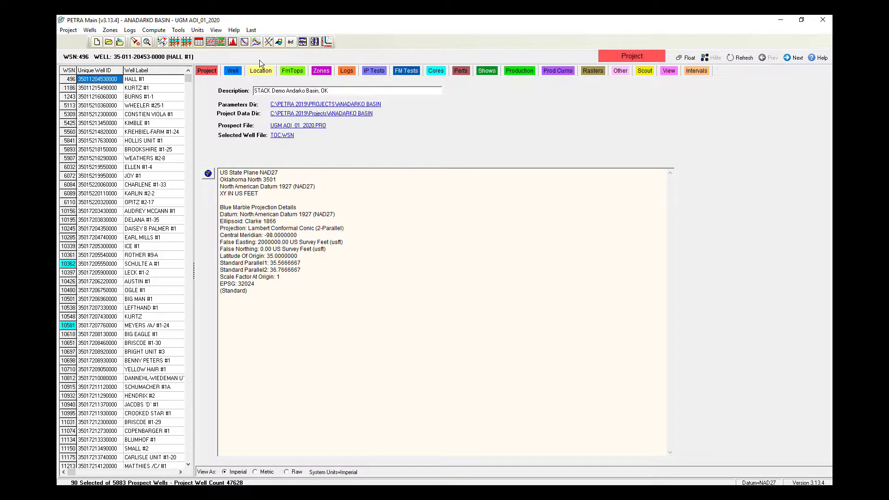
- Plot the new DLOGR curve for HALL #1 in a widened curve pane
click(348, 72)
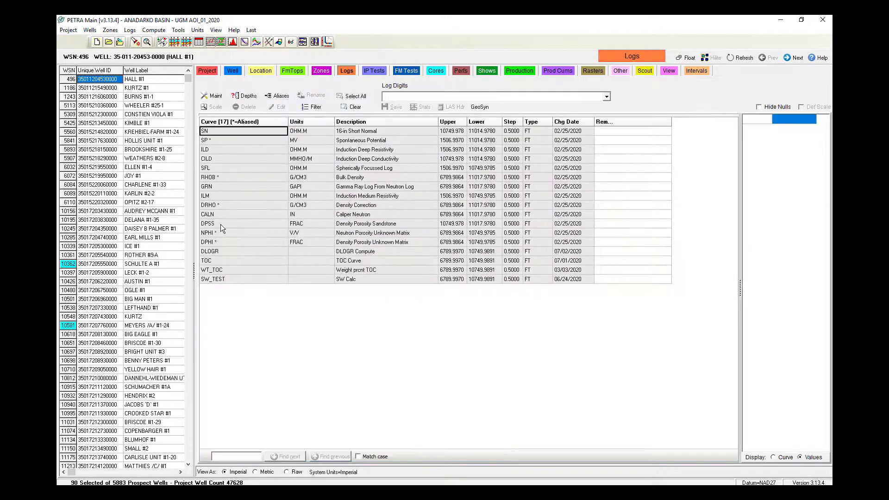
click(212, 251)
click(422, 96)
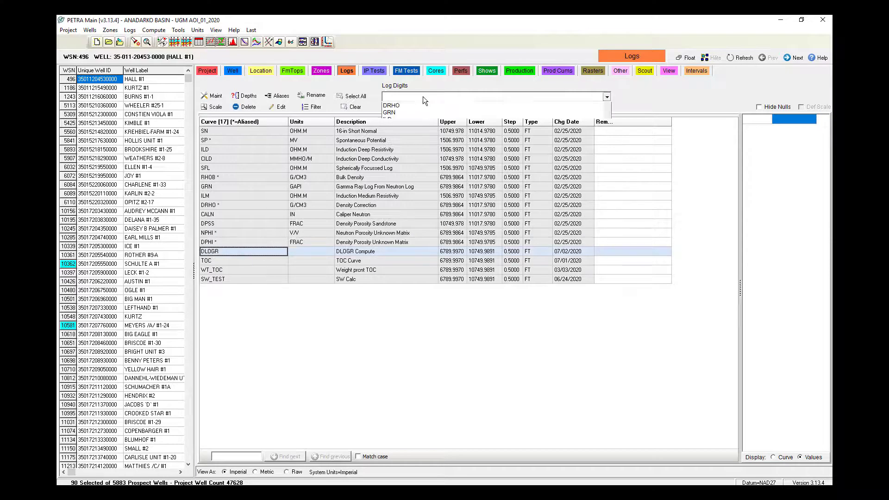
click(401, 119)
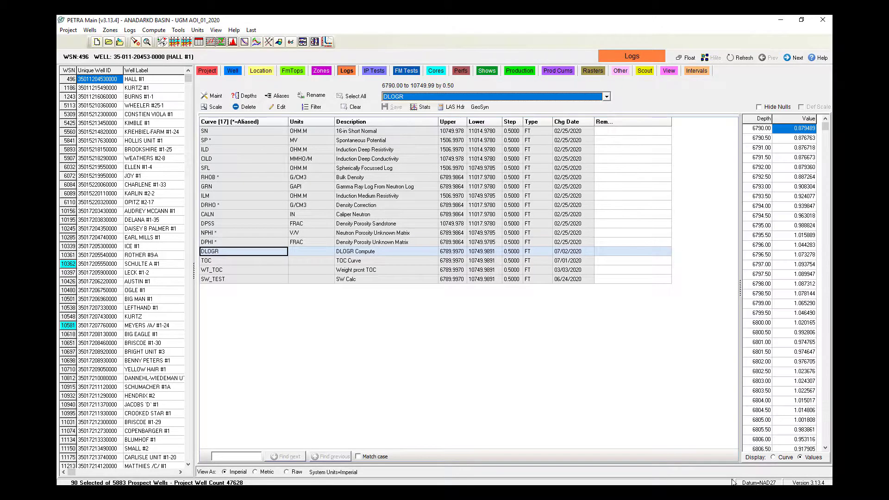
click(773, 457)
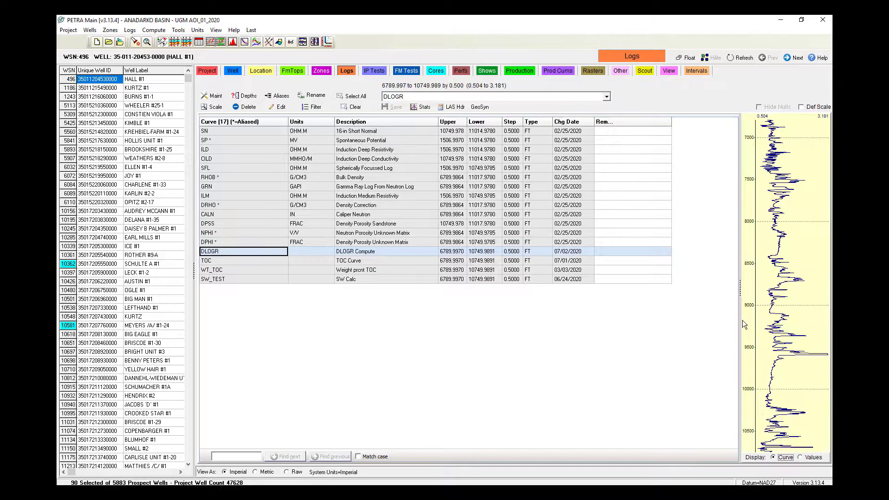
drag(739, 296, 708, 297)
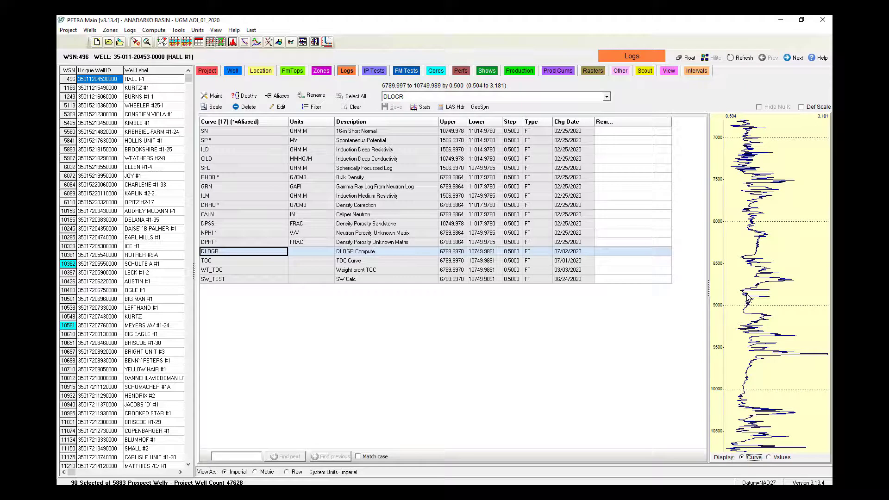
key(Tab)
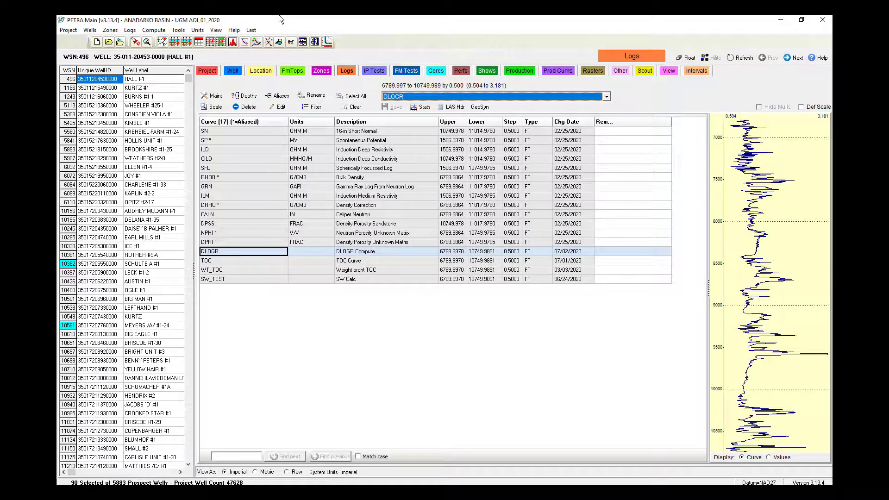
- Reopen the Log Equation Transform via Compute > From Logs > Equation Expression
click(160, 32)
mouse_move(174, 41)
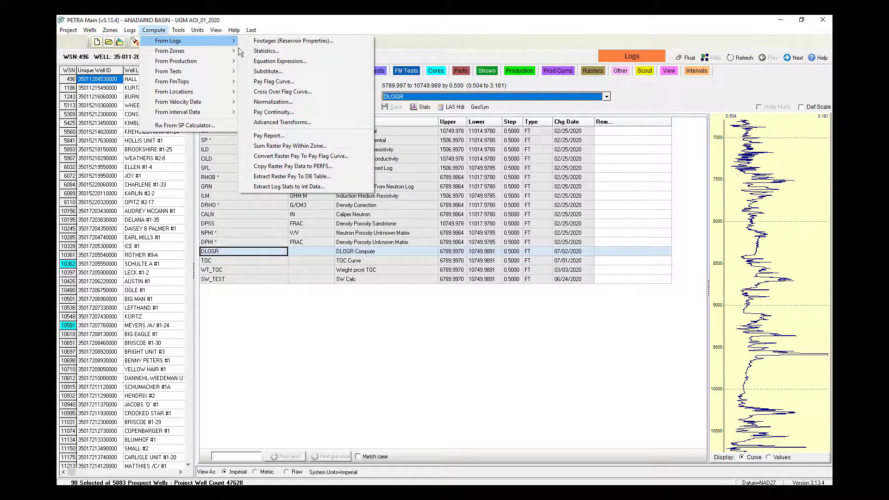
click(356, 61)
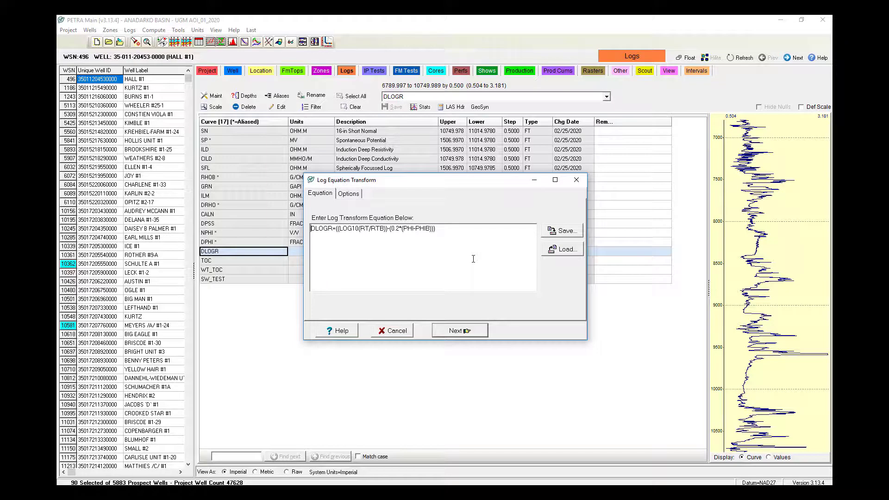
- Load the saved PASSEY TOC STEP2 equation and proceed to its variable assignments
click(567, 251)
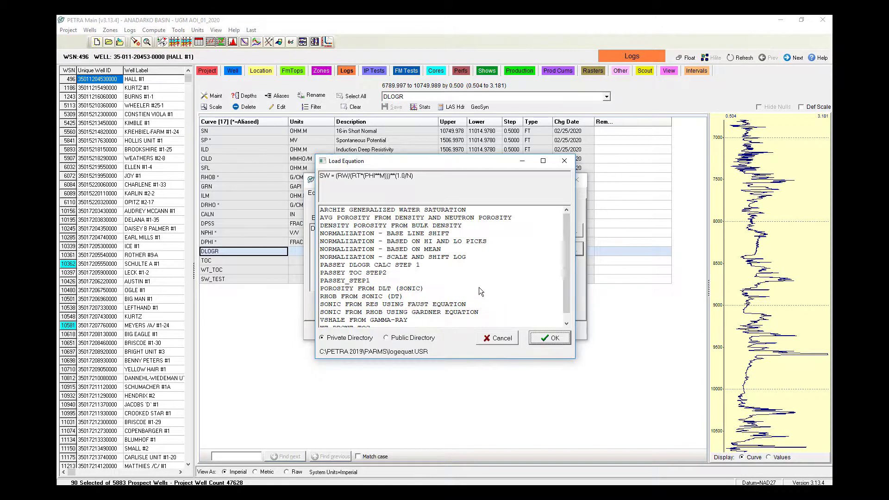
click(381, 273)
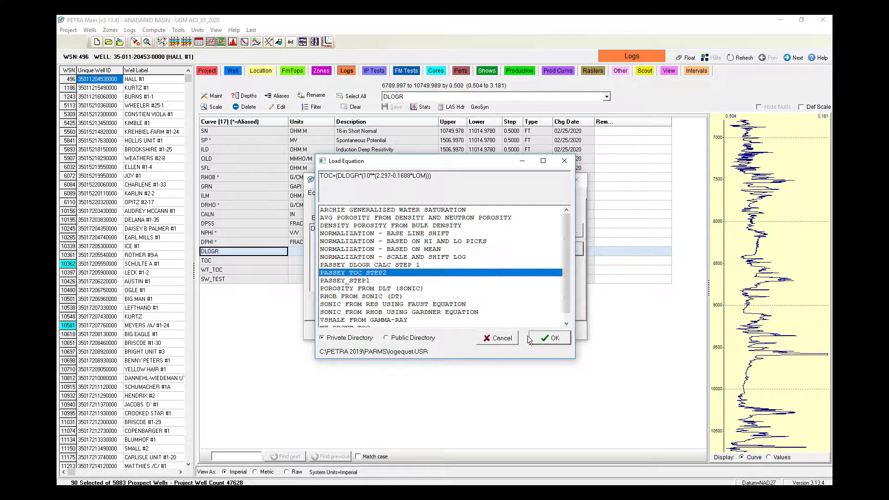
click(542, 338)
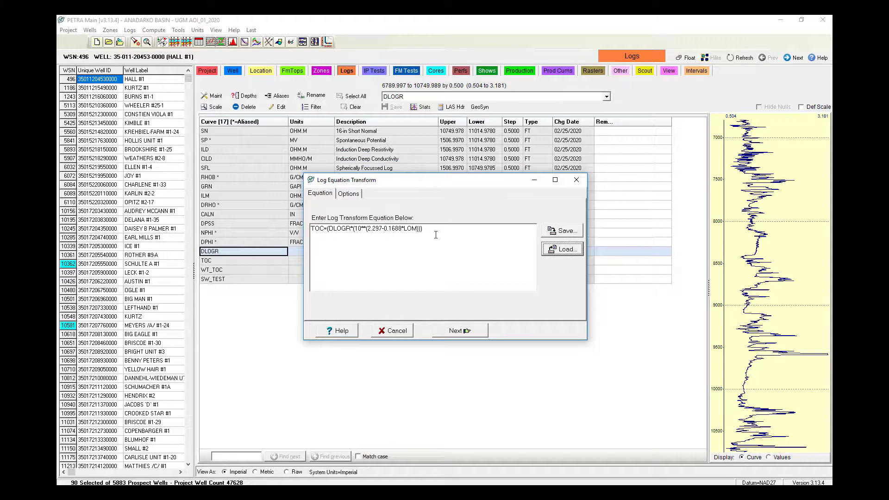
click(465, 334)
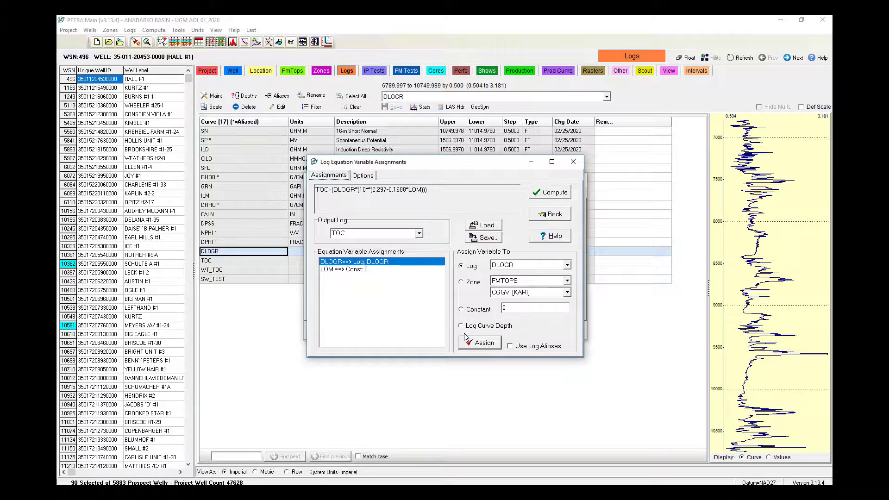
- Output TOC with DLOGR from the DLOGR log and LOM constant 9.5, computed for 90 wells
double_click(346, 232)
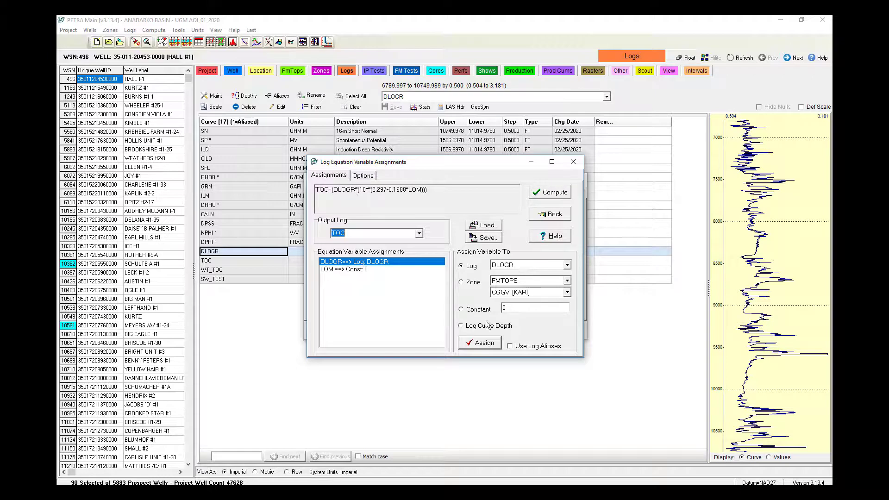
click(484, 345)
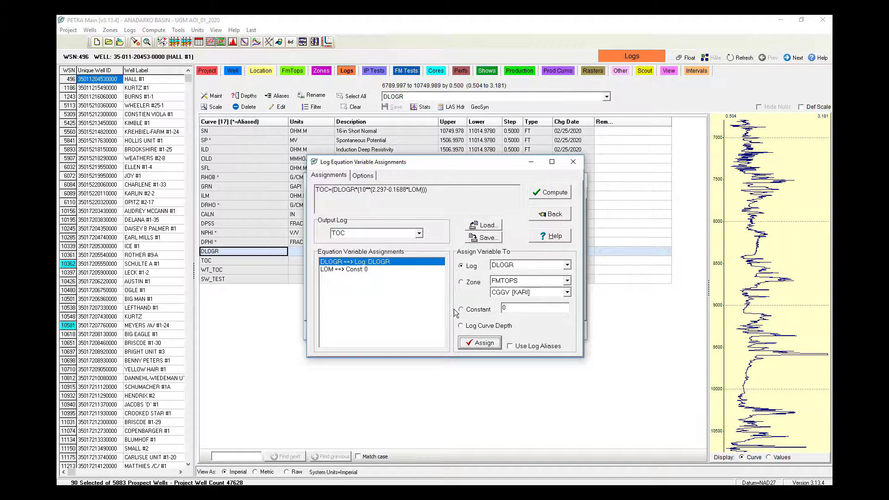
click(330, 270)
click(508, 306)
key(BackSpace)
text(9.5)
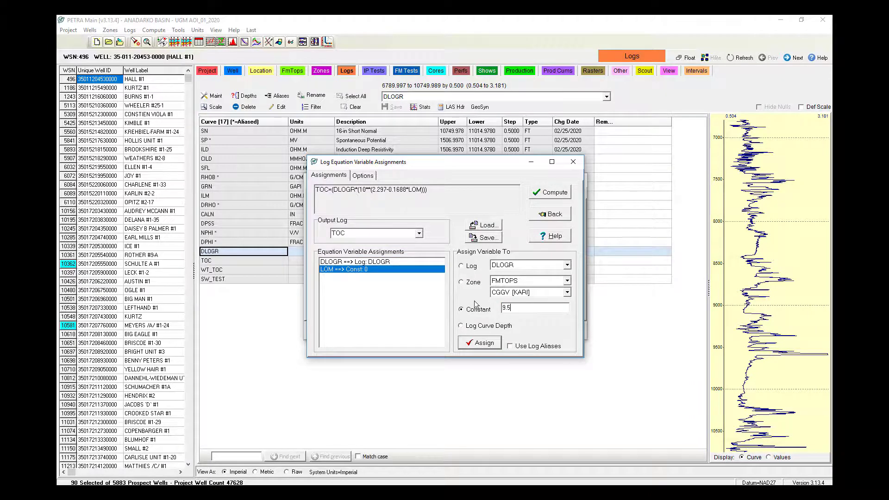
click(479, 343)
click(550, 193)
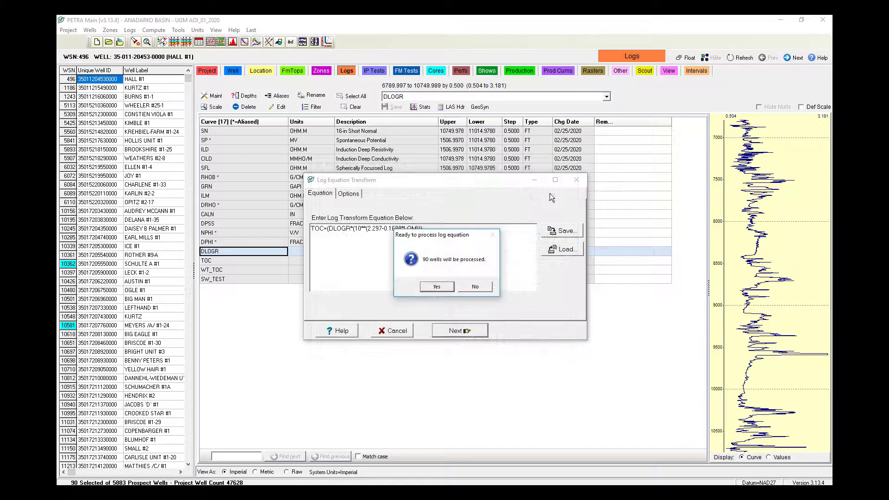
click(436, 286)
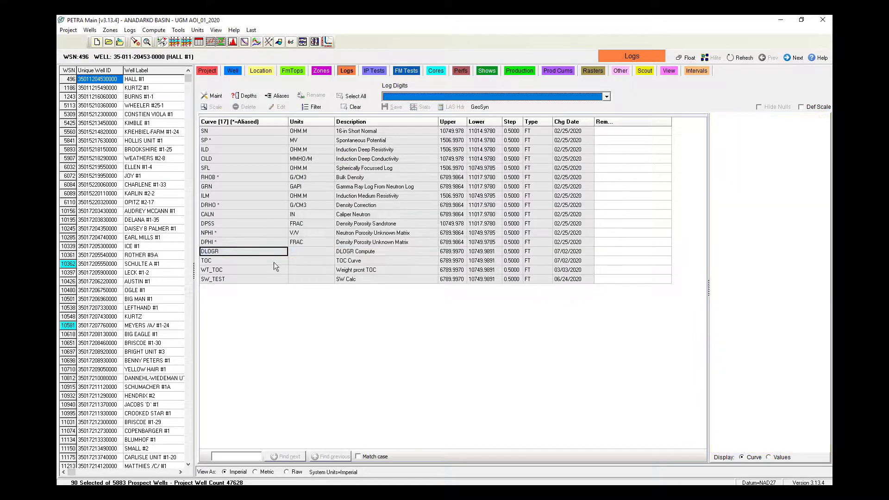
- Select the new TOC curve and plot it for the current well
click(212, 260)
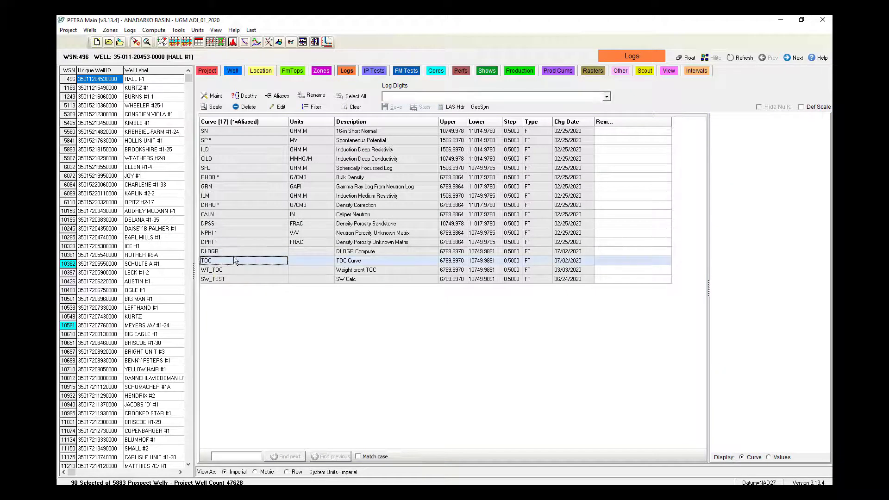
click(401, 97)
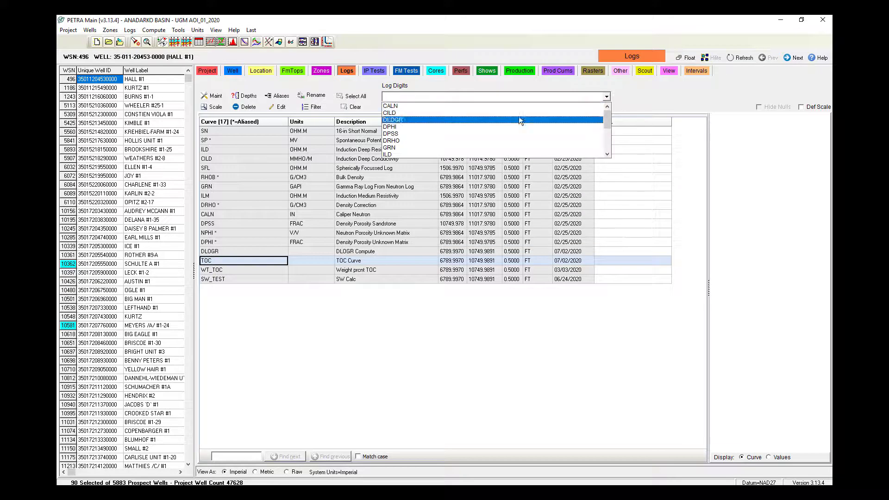
drag(610, 115, 606, 146)
click(397, 147)
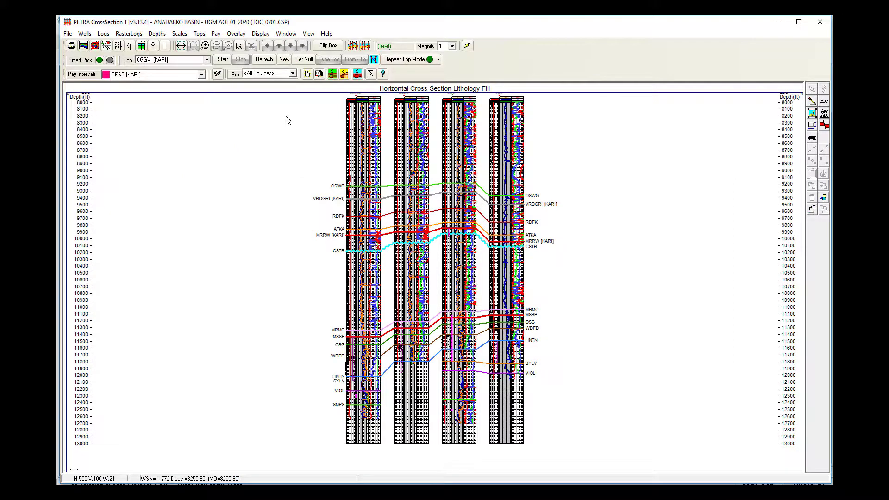
- Add the TOC curve to the cross-section in track 2 with left scale 0
click(118, 45)
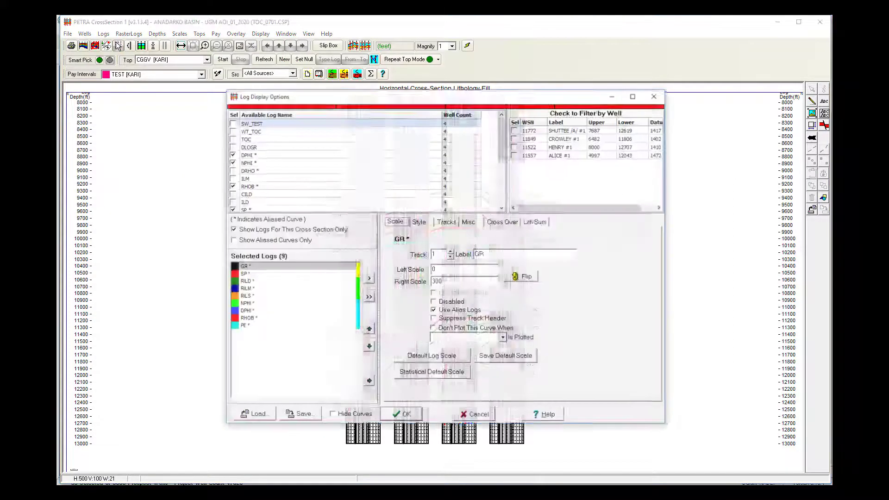
click(232, 139)
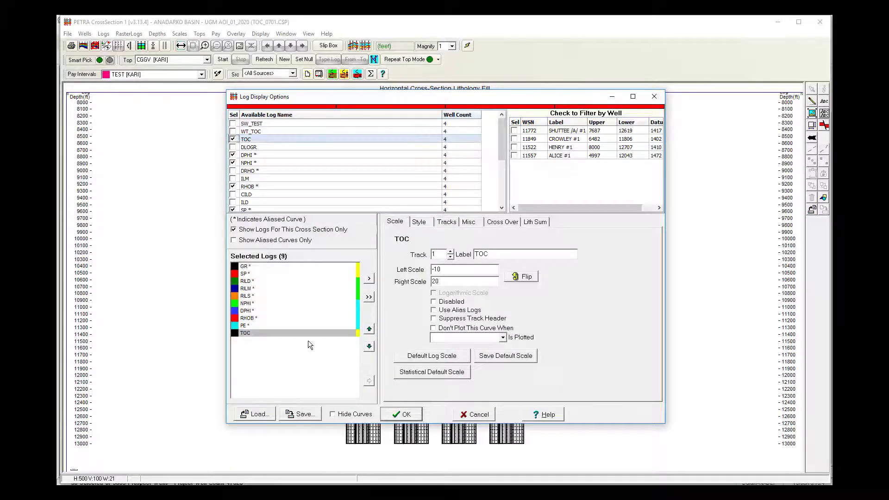
click(268, 334)
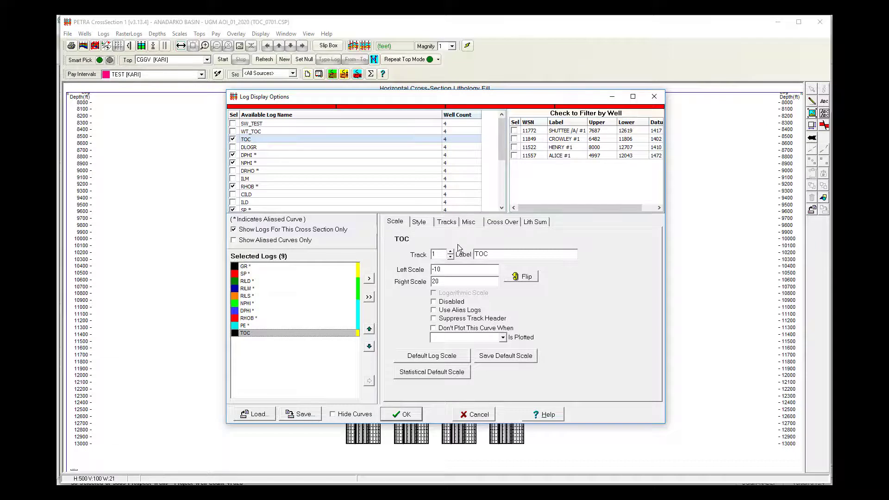
click(450, 252)
key(Tab)
text(0)
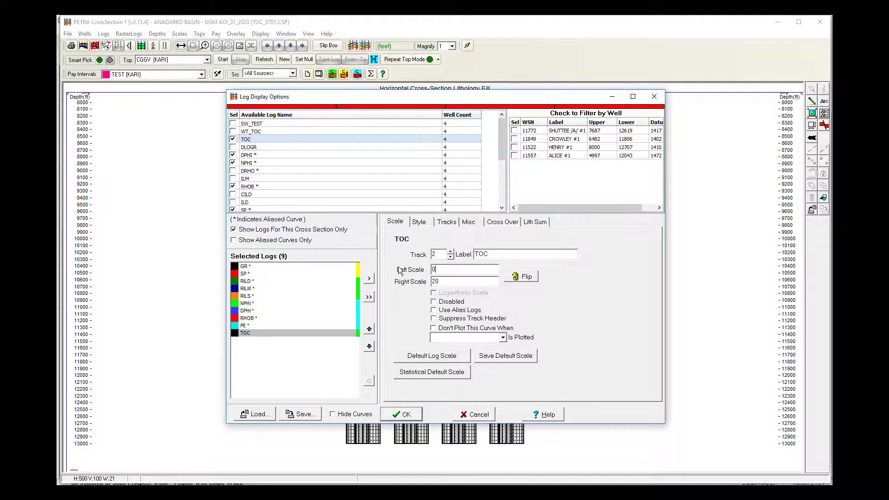
- Style the TOC curve with pale-yellow cutoff shading
click(424, 223)
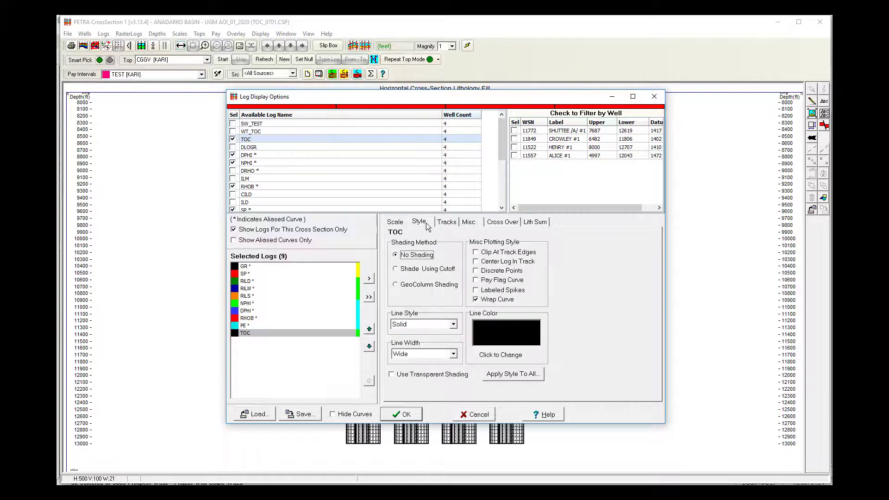
click(395, 269)
click(418, 321)
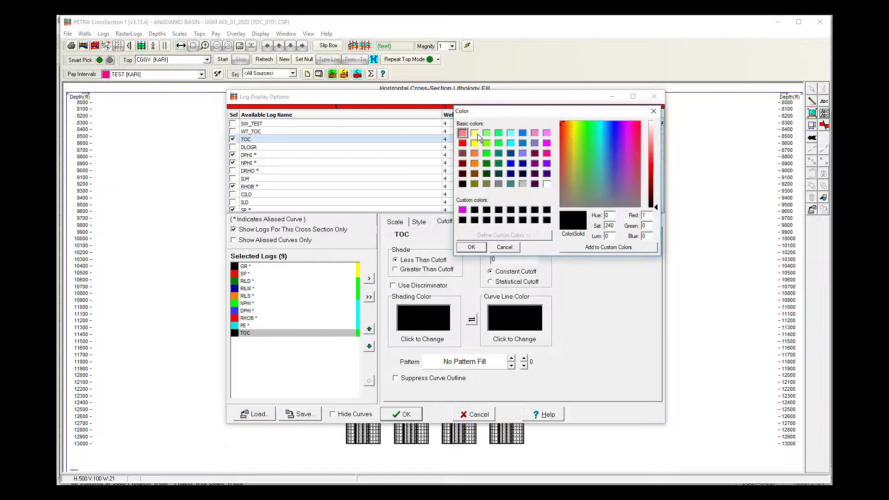
click(475, 133)
key(Return)
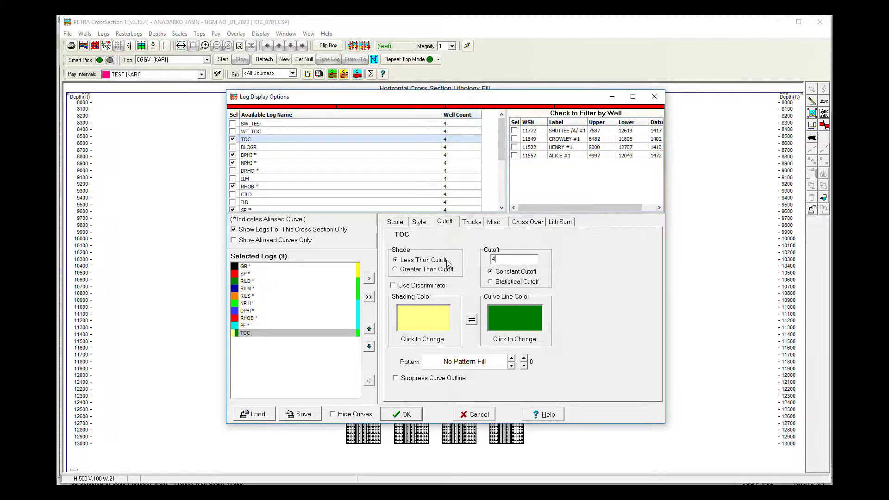
- Apply the TOC yellow cutoff shading display and zoom into the upper part of the first wells
click(403, 415)
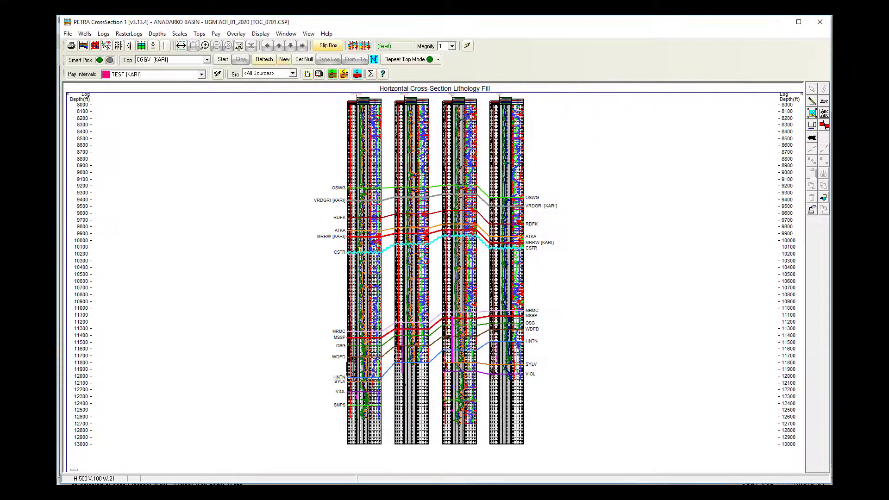
click(205, 45)
drag(320, 218, 523, 324)
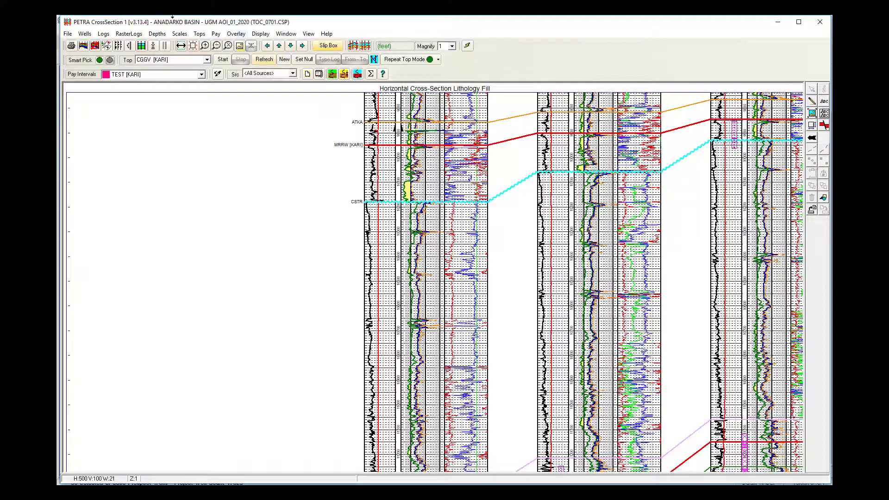
- Add a second copy of the TOC curve to the cross-section's displayed logs
click(118, 46)
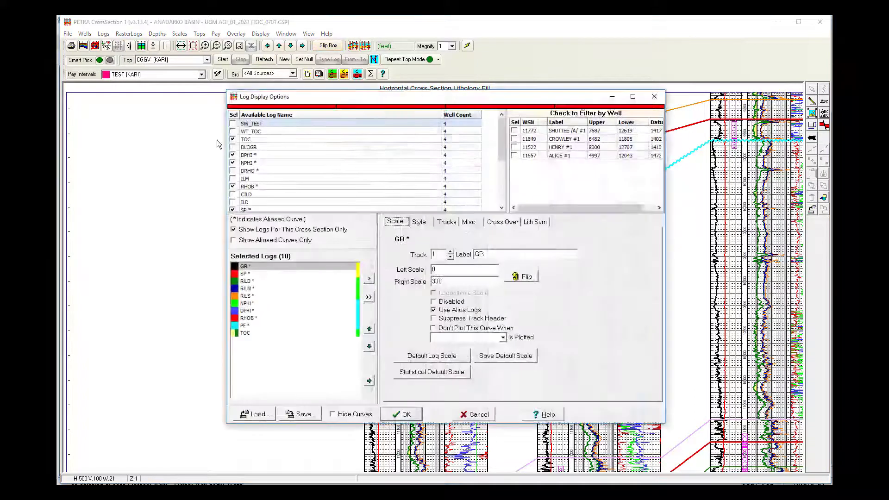
double_click(283, 140)
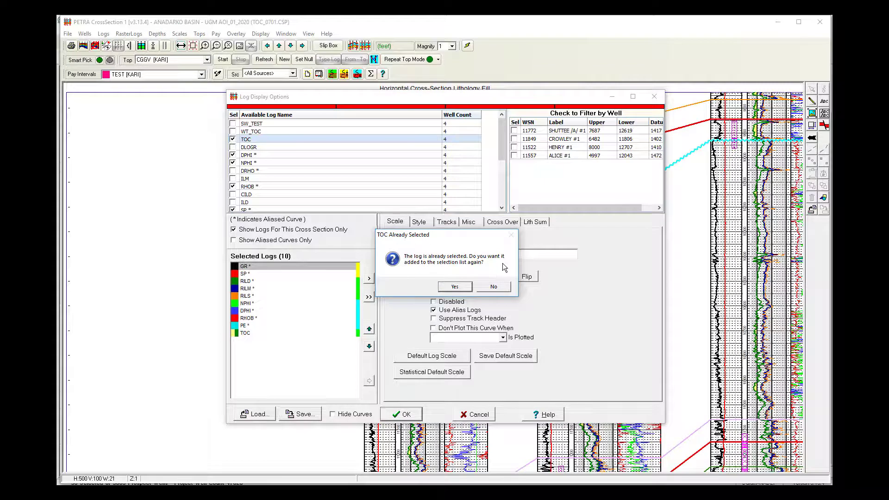
click(455, 287)
- Move the second TOC curve to track 3, adjust its scale, and give it a dark red line without shading
click(250, 342)
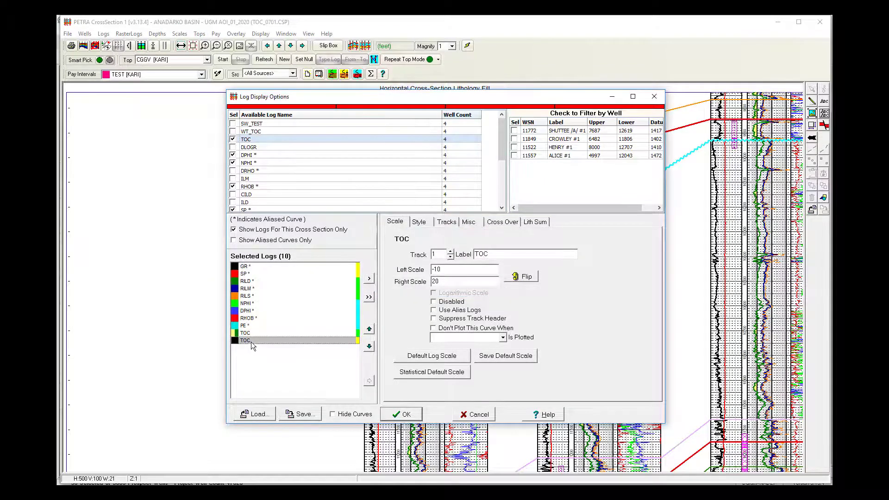
click(450, 252)
click(437, 269)
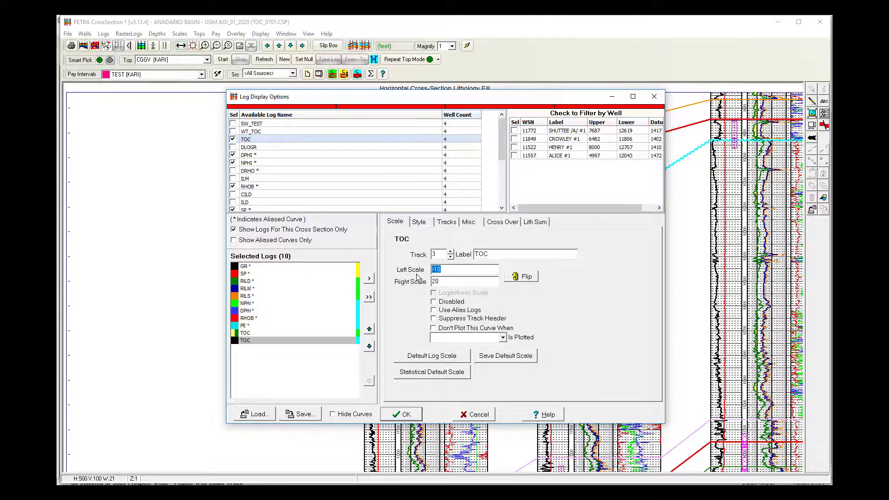
key(Tab)
click(419, 221)
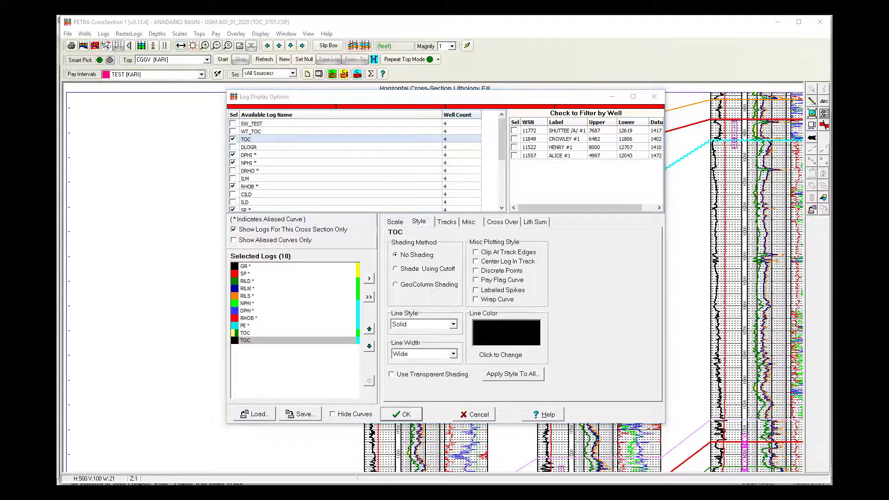
click(506, 332)
click(320, 127)
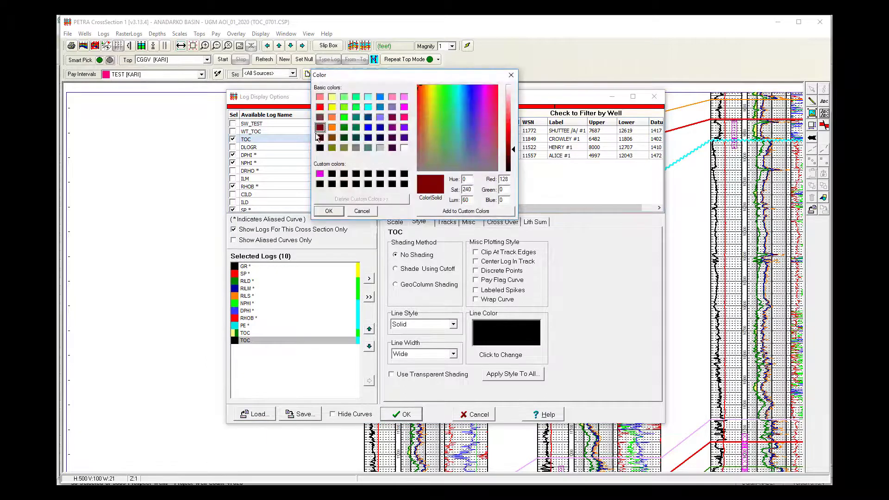
click(331, 213)
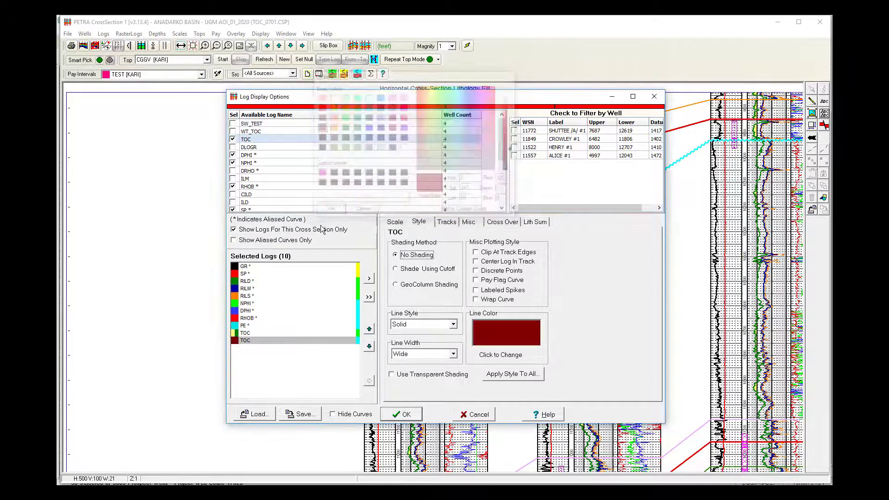
- Apply the second TOC curve settings to the cross-section and close the log display dialog
click(405, 415)
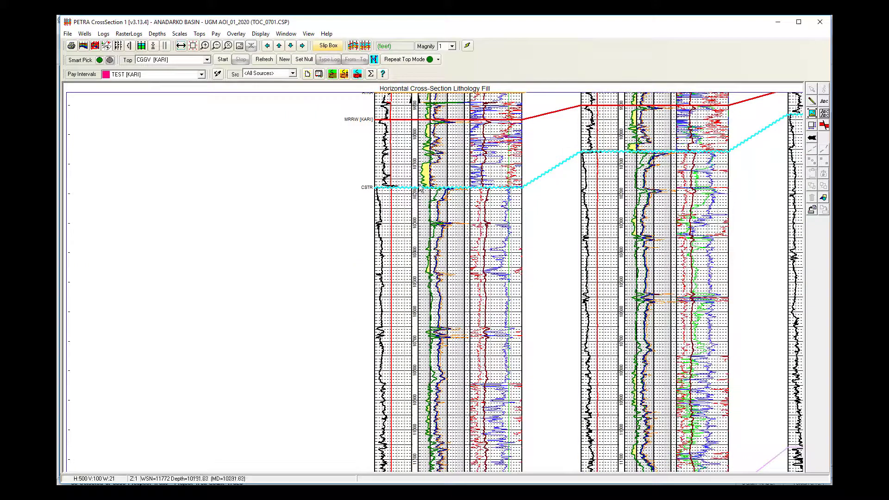